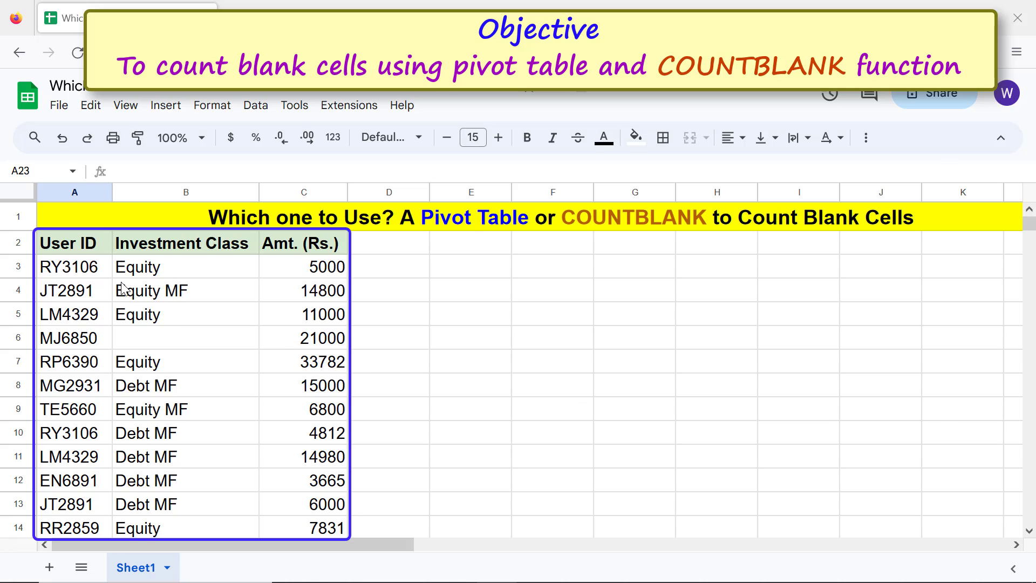
Step: Select the data range A2:C21, from the User ID header down to the last row
{"action": "left_click", "coordinate": [98, 247]}
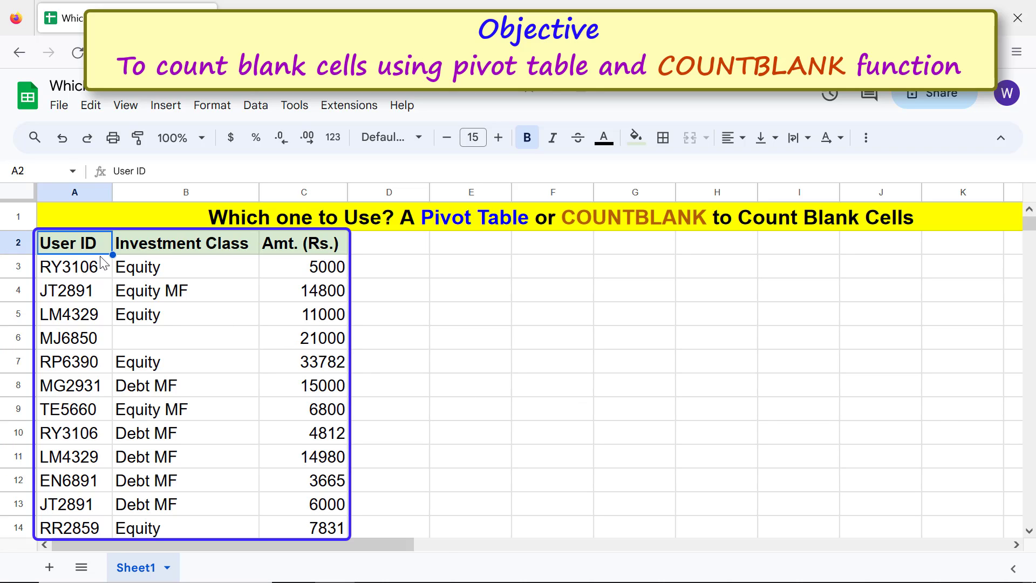
{"action": "scroll", "coordinate": [102, 297], "scroll_direction": "down", "scroll_amount": 4}
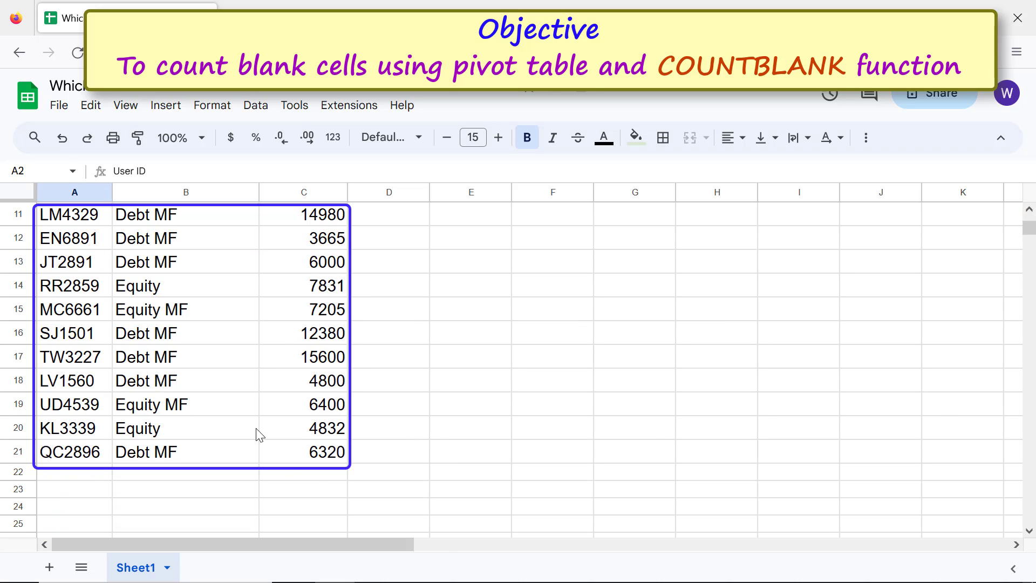
{"action": "left_click", "coordinate": [323, 454], "text": "shift"}
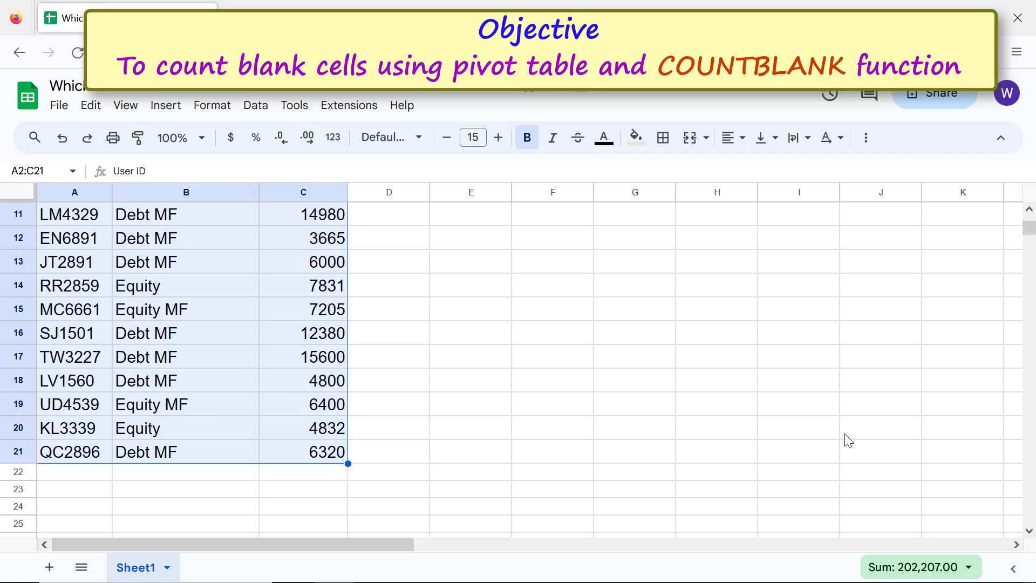
{"action": "scroll", "coordinate": [1025, 240], "scroll_direction": "up", "scroll_amount": 4}
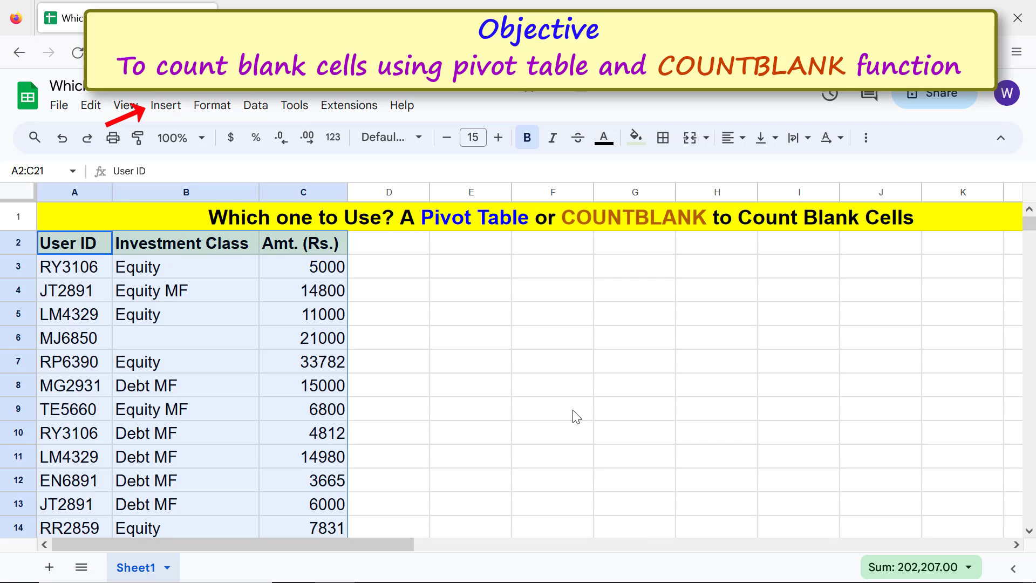
Step: Insert a pivot table on the existing sheet at Sheet1!E3
{"action": "left_click", "coordinate": [172, 108]}
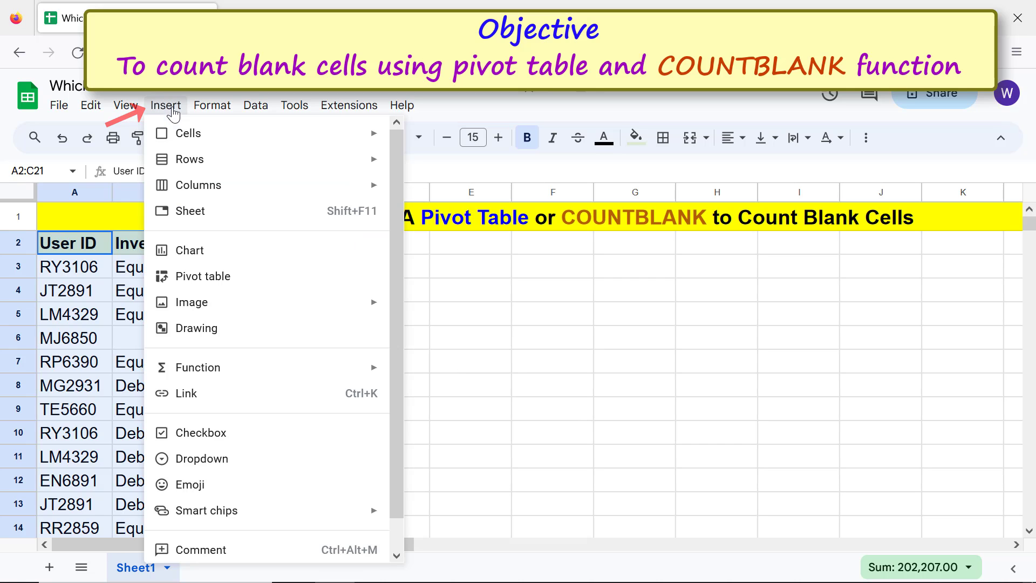
{"action": "left_click", "coordinate": [183, 277]}
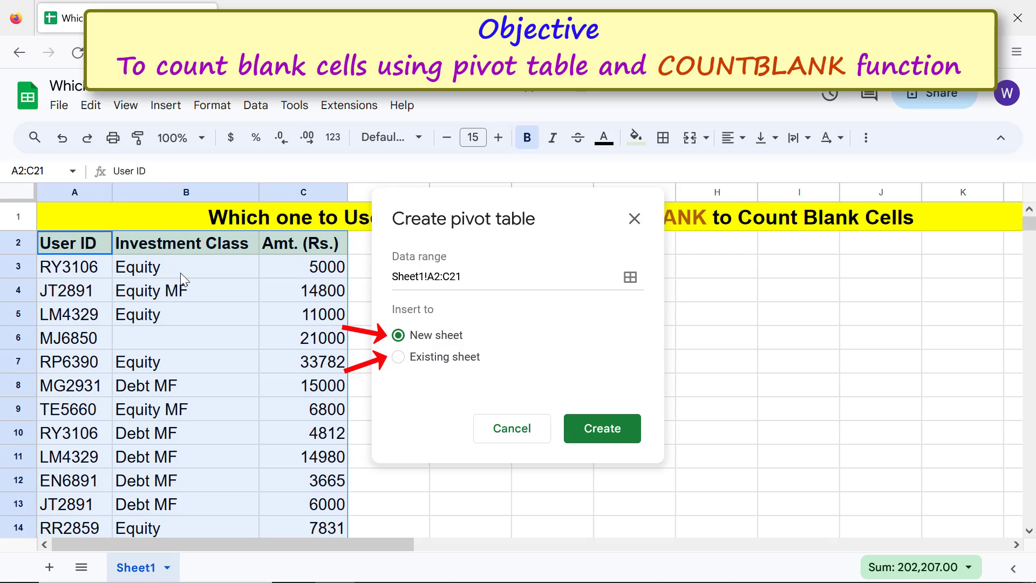
{"action": "left_click", "coordinate": [402, 360]}
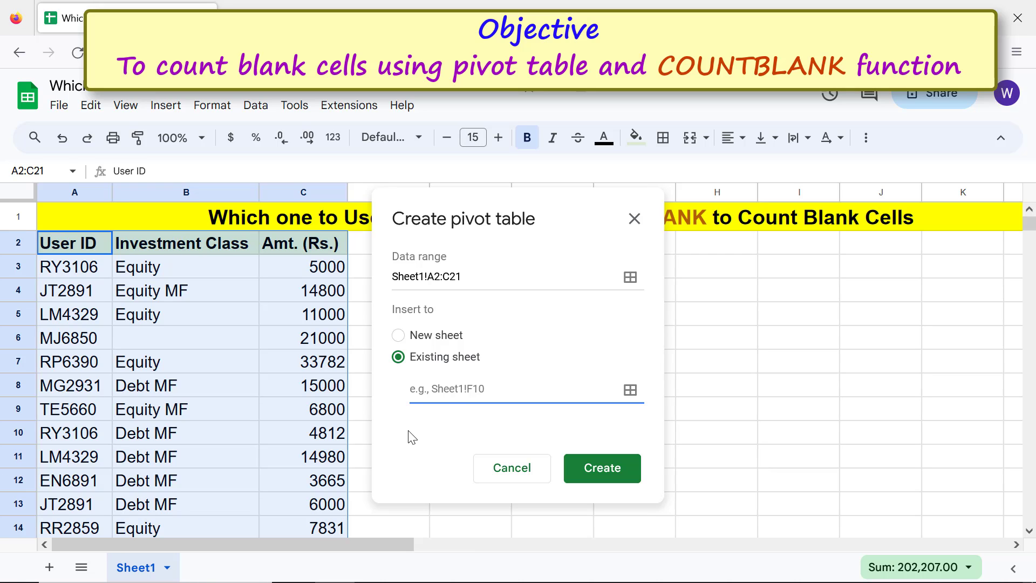
{"action": "left_click_drag", "start_coordinate": [564, 205], "coordinate": [291, 217]}
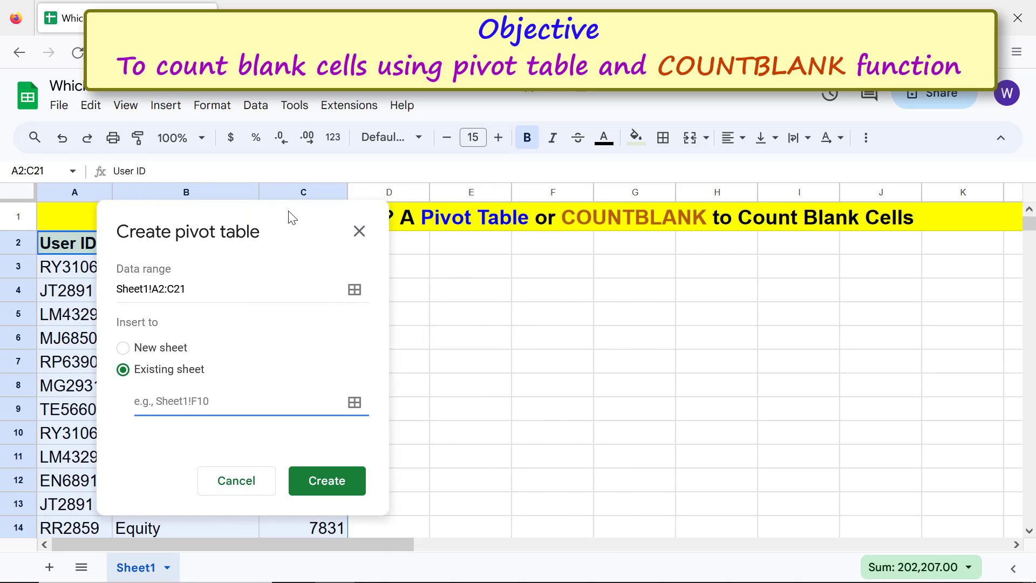
{"action": "left_click", "coordinate": [454, 274]}
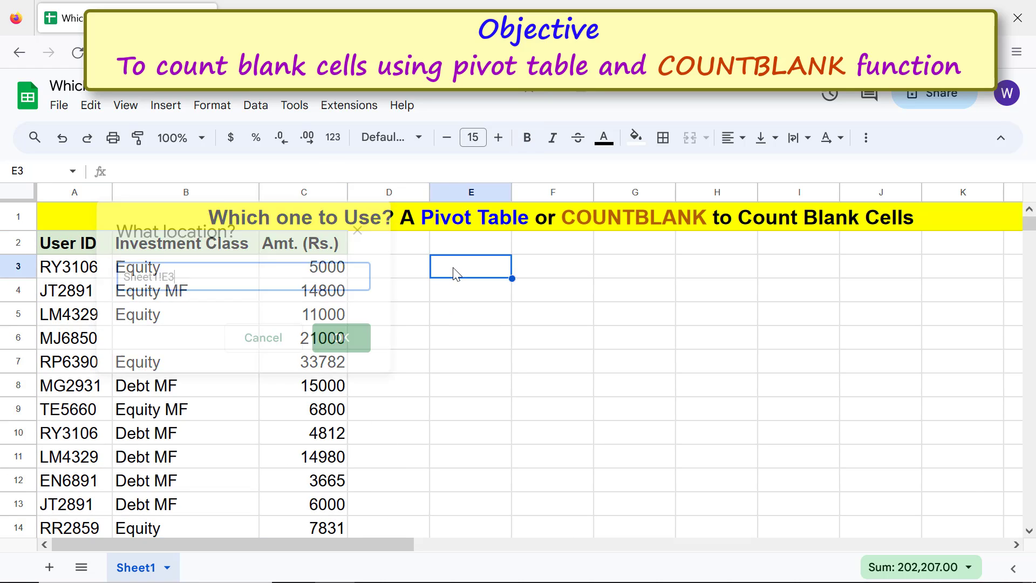
{"action": "left_click", "coordinate": [341, 339]}
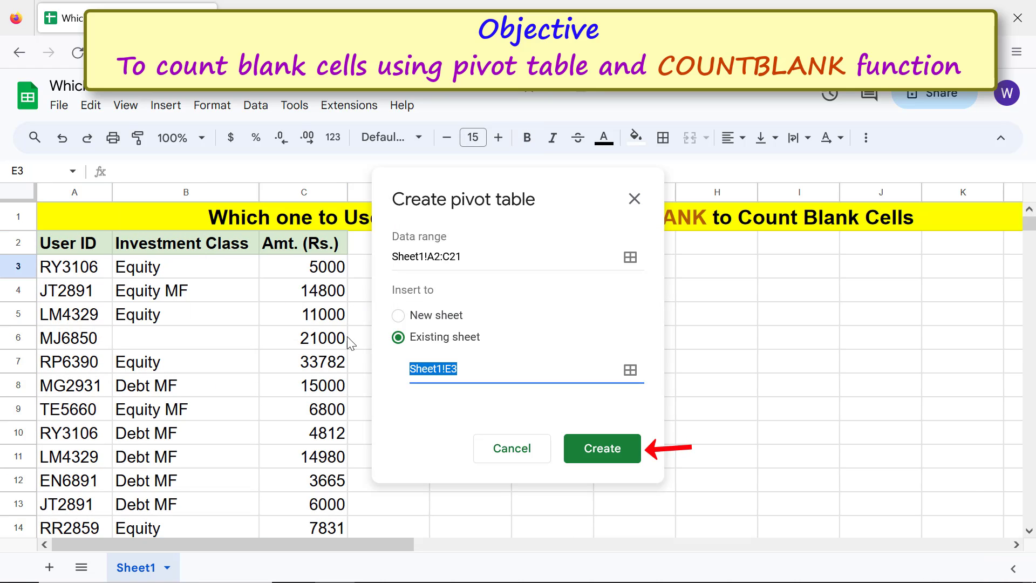
{"action": "left_click", "coordinate": [591, 456]}
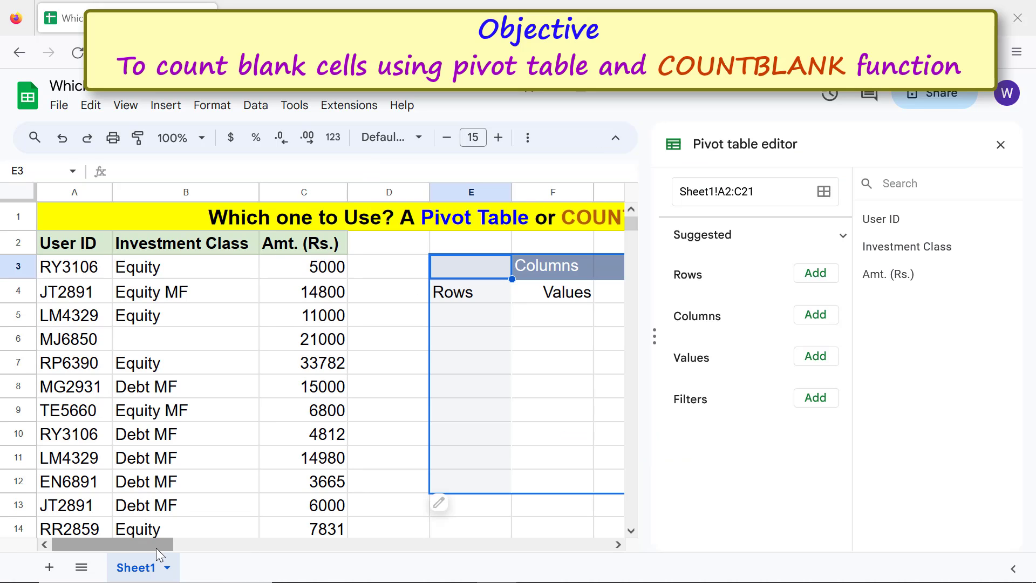
Step: Put Investment Class in Rows and User ID (COUNTA) in Values, giving blank 1, 9, 5, 4
{"action": "left_click_drag", "start_coordinate": [157, 544], "coordinate": [242, 545]}
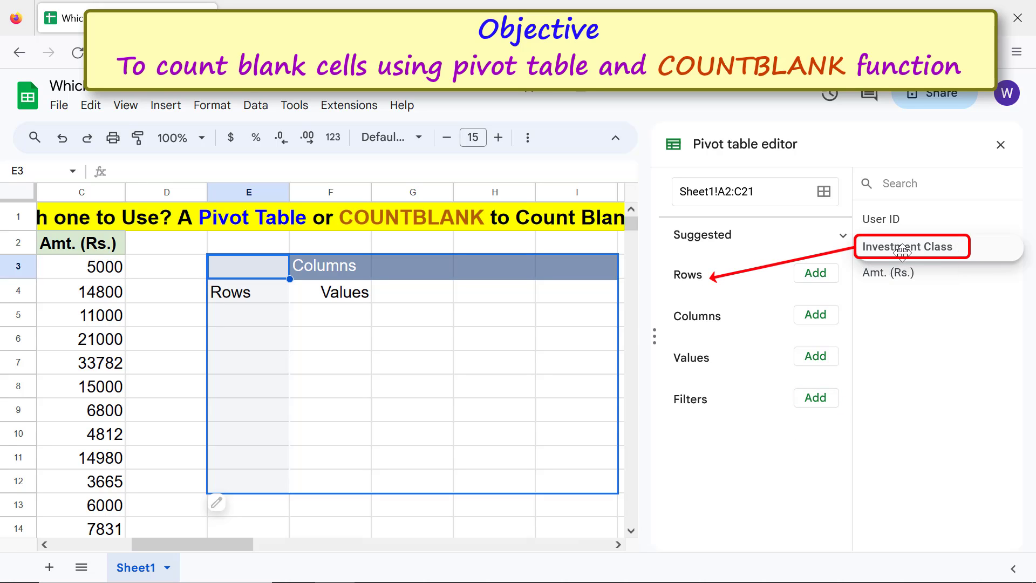
{"action": "left_click_drag", "start_coordinate": [902, 252], "coordinate": [693, 302]}
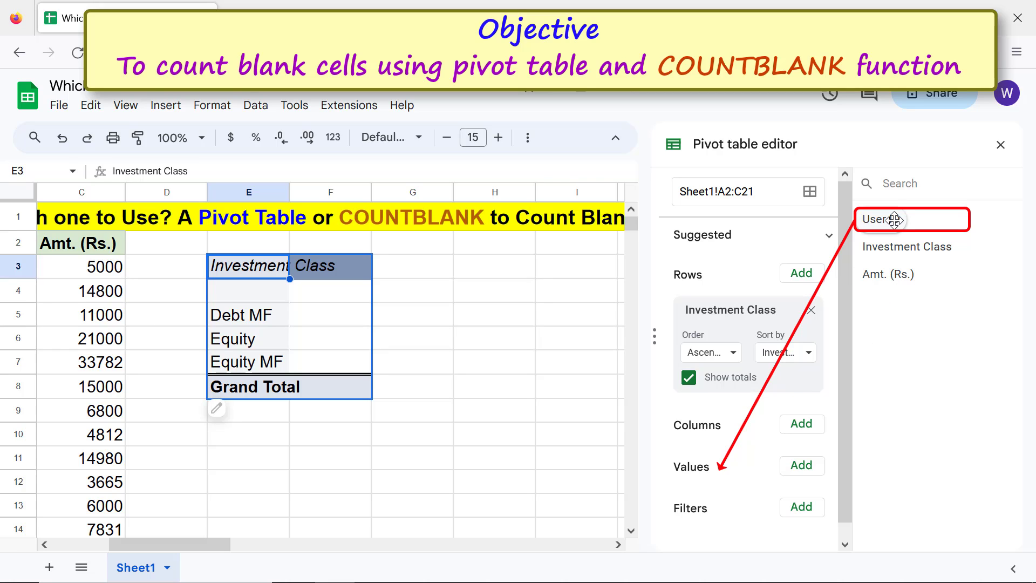
{"action": "left_click_drag", "start_coordinate": [892, 219], "coordinate": [688, 503]}
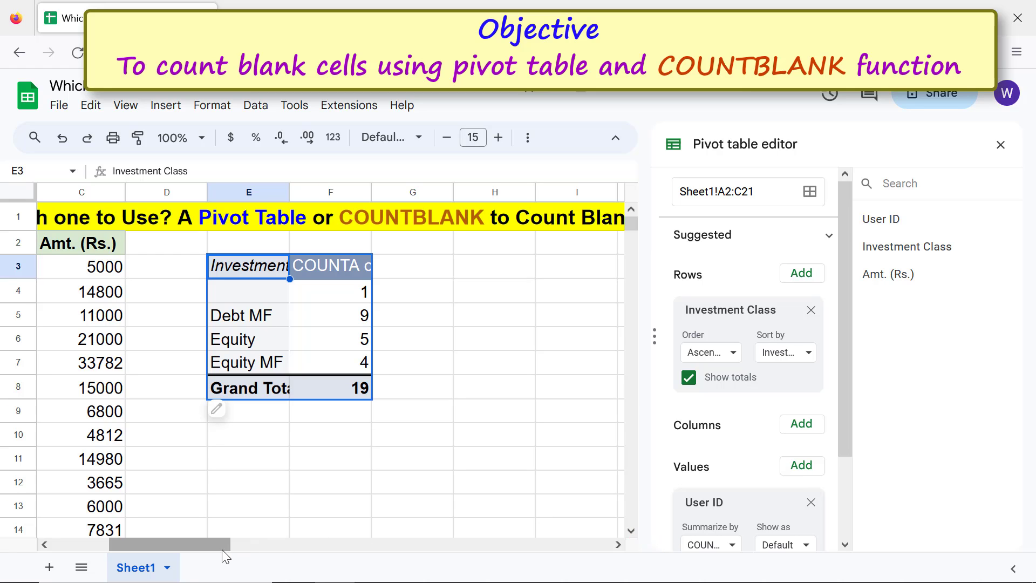
{"action": "left_click_drag", "start_coordinate": [208, 544], "coordinate": [148, 547]}
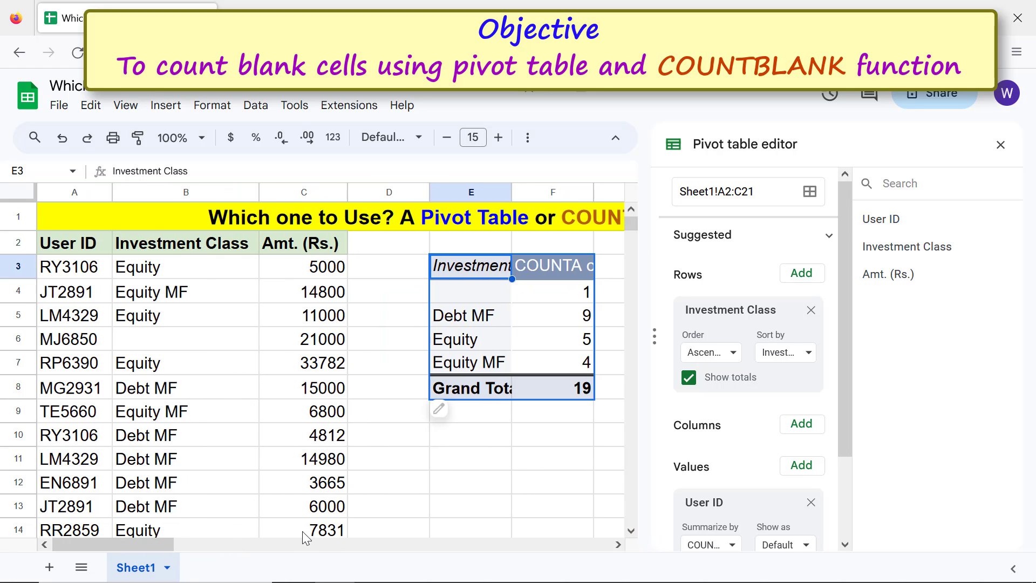
Step: Add Investment Class as a filter field in the pivot table
{"action": "left_click", "coordinate": [483, 446]}
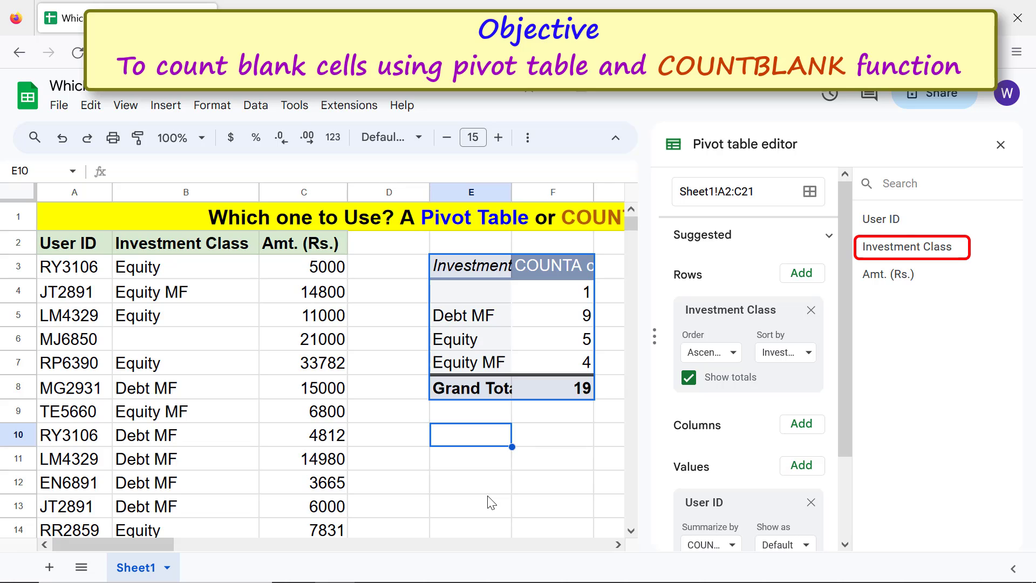
{"action": "left_click_drag", "start_coordinate": [844, 429], "coordinate": [859, 516]}
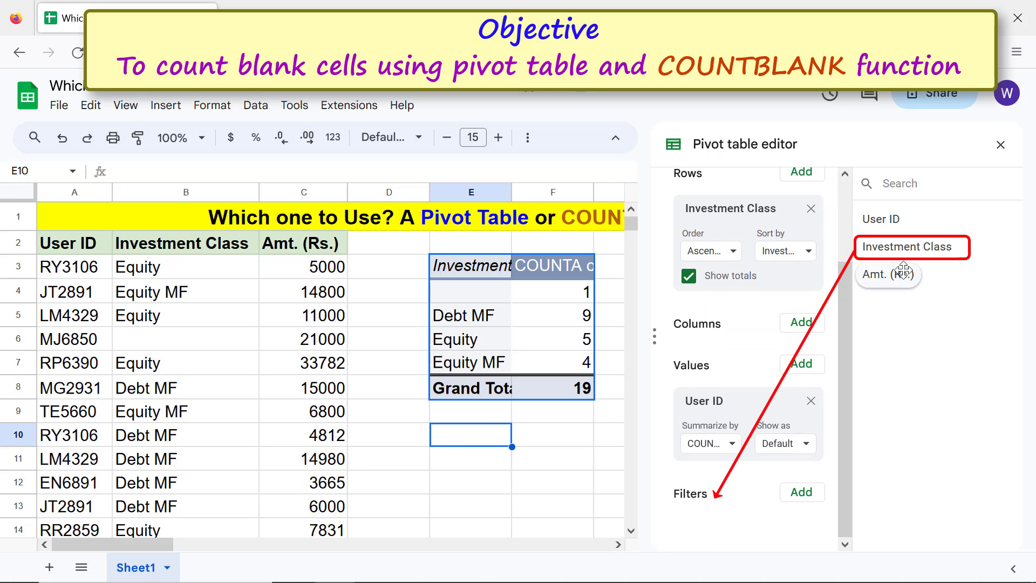
{"action": "left_click_drag", "start_coordinate": [902, 251], "coordinate": [716, 535]}
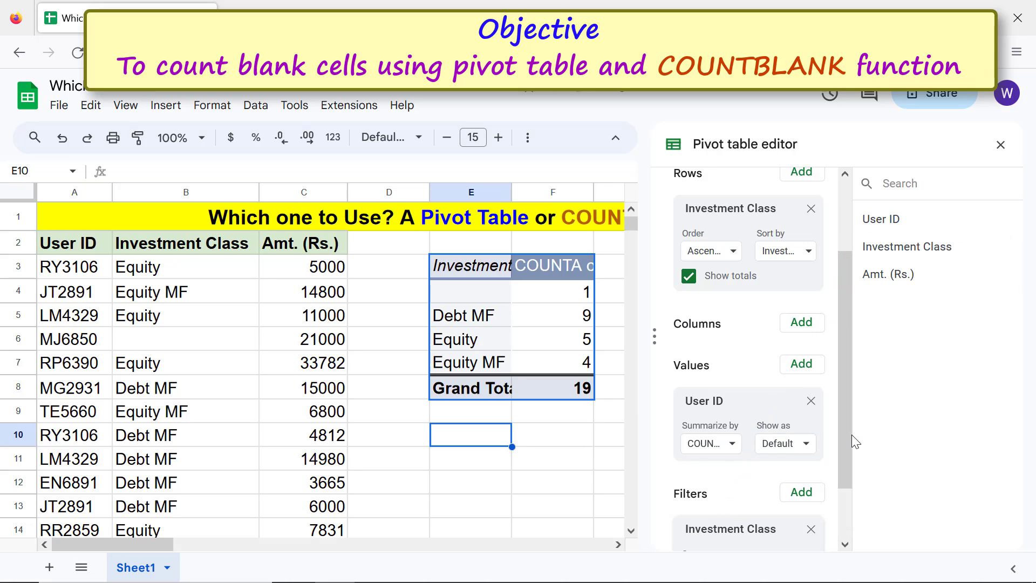
{"action": "left_click_drag", "start_coordinate": [845, 425], "coordinate": [851, 485]}
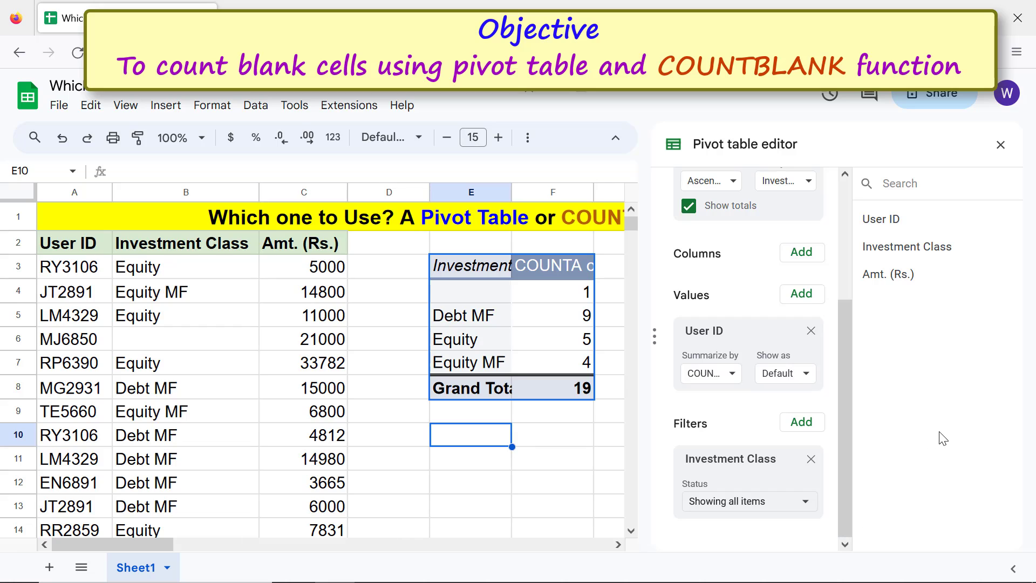
Step: Filter Investment Class to (Blanks) only, leaving a count and Grand Total of 1
{"action": "left_click", "coordinate": [730, 501]}
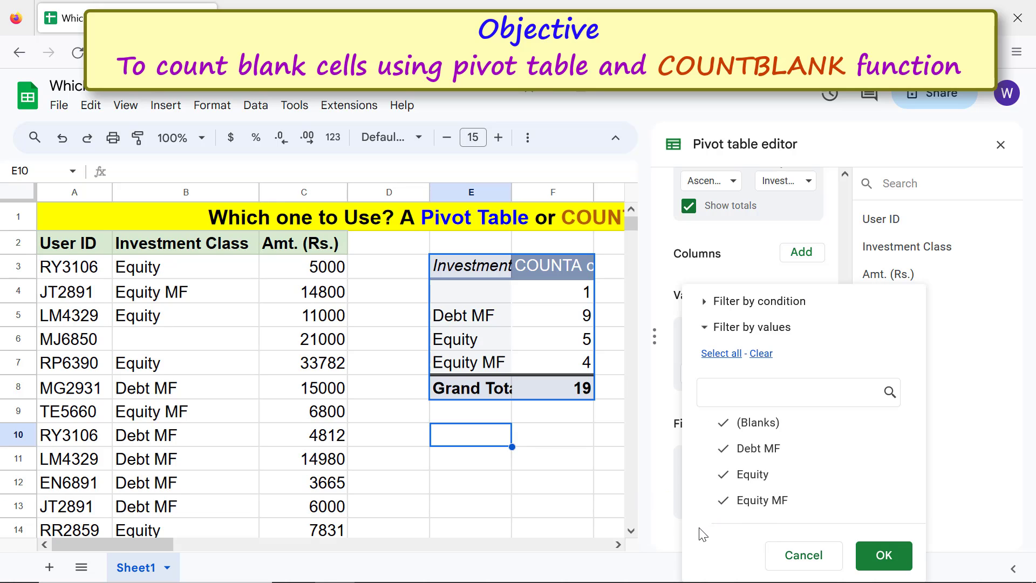
{"action": "left_click", "coordinate": [764, 357]}
{"action": "left_click", "coordinate": [732, 426]}
{"action": "left_click", "coordinate": [877, 554]}
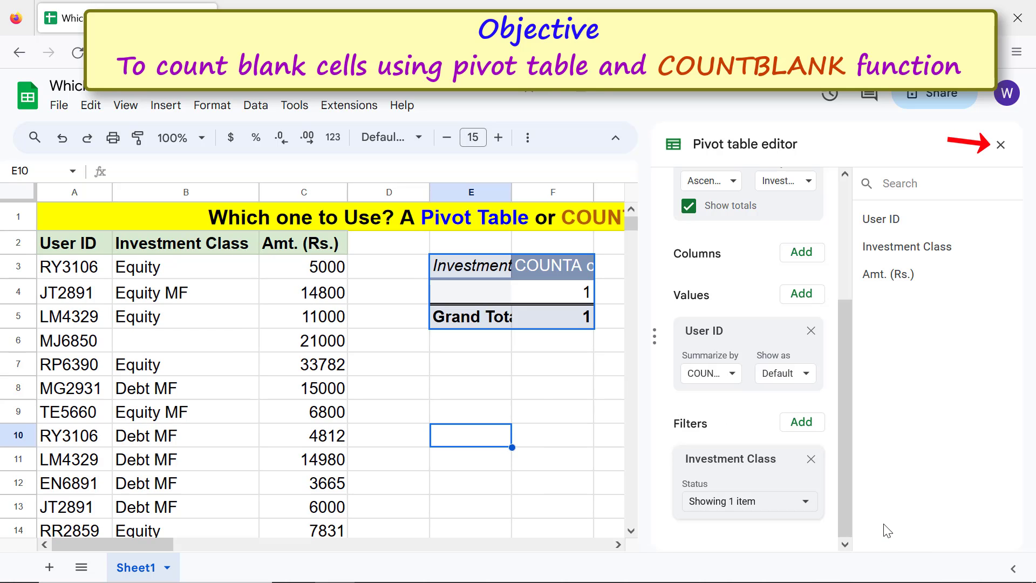
Step: Close the pivot editor and rename the count header in F3 to 'No. of Blank Cells'
{"action": "left_click", "coordinate": [1001, 145]}
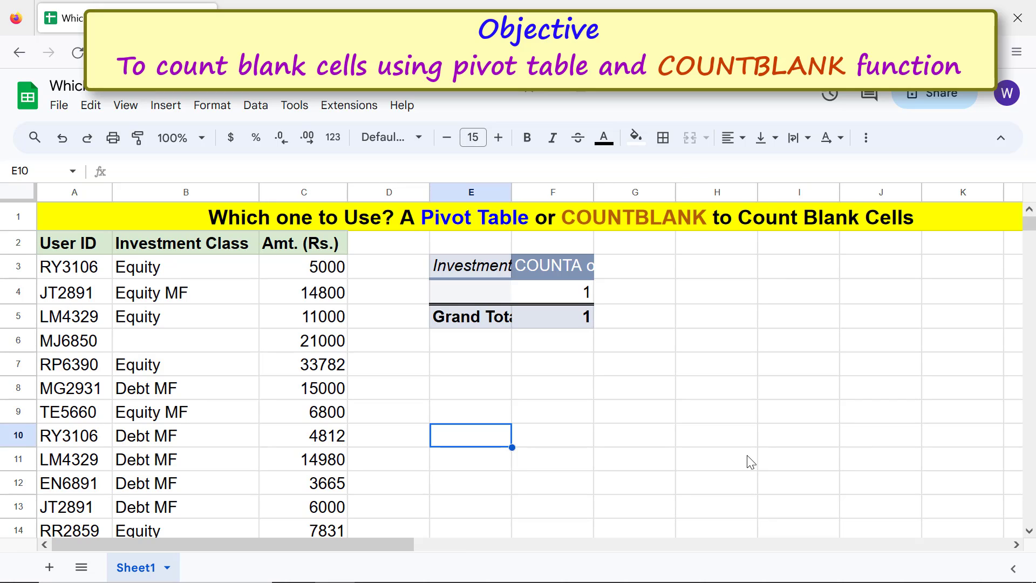
{"action": "left_click", "coordinate": [564, 271]}
{"action": "type", "text": "No. of Blank Cells"}
{"action": "key", "text": "Return"}
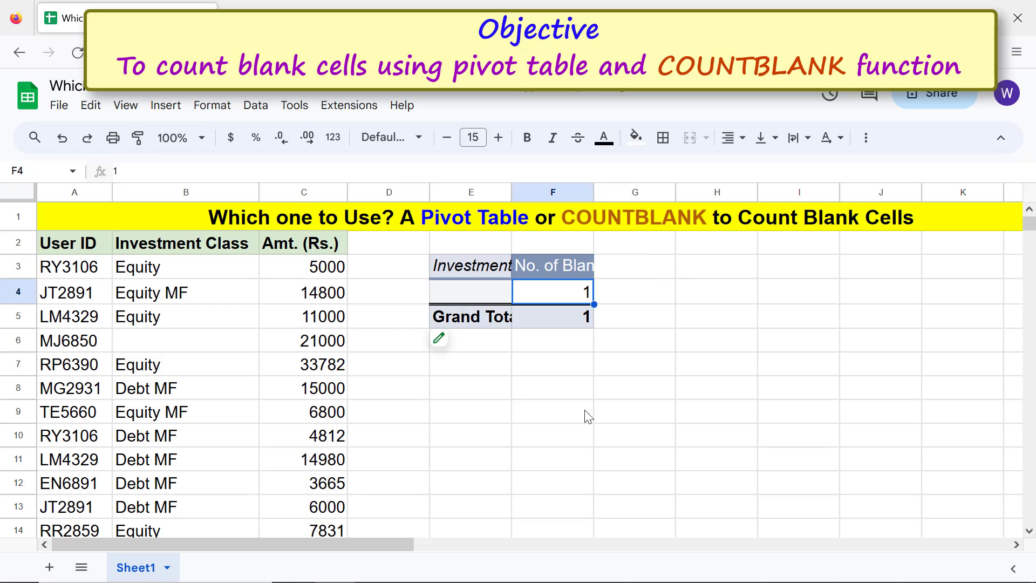
Step: Widen columns F and E so both headings show fully
{"action": "left_click_drag", "start_coordinate": [594, 191], "coordinate": [653, 192]}
{"action": "left_click_drag", "start_coordinate": [512, 191], "coordinate": [563, 191]}
{"action": "left_click", "coordinate": [484, 369]}
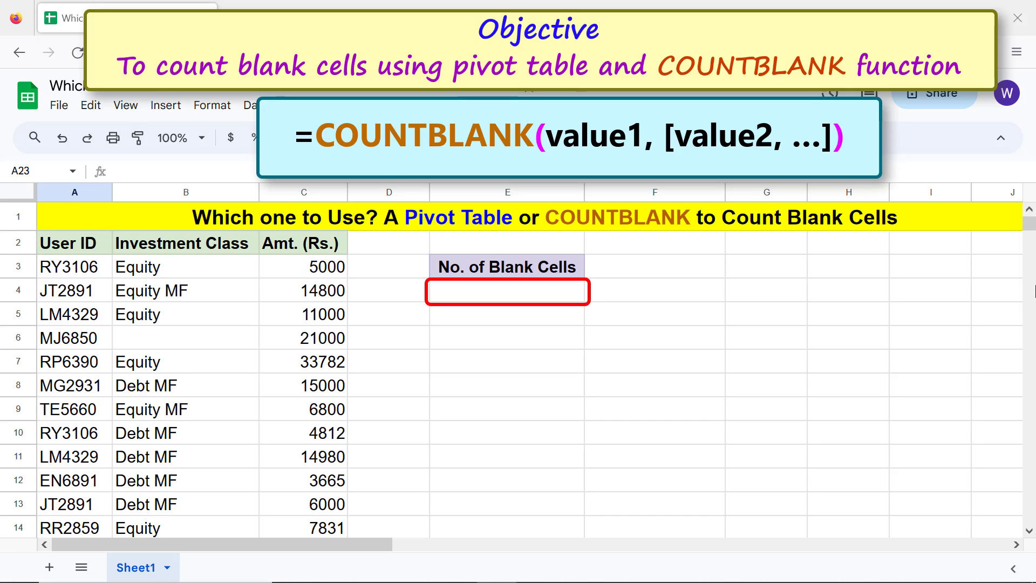
Step: Enter =COUNTBLANK(B3:B21) in E4, which returns 1
{"action": "left_click", "coordinate": [558, 287]}
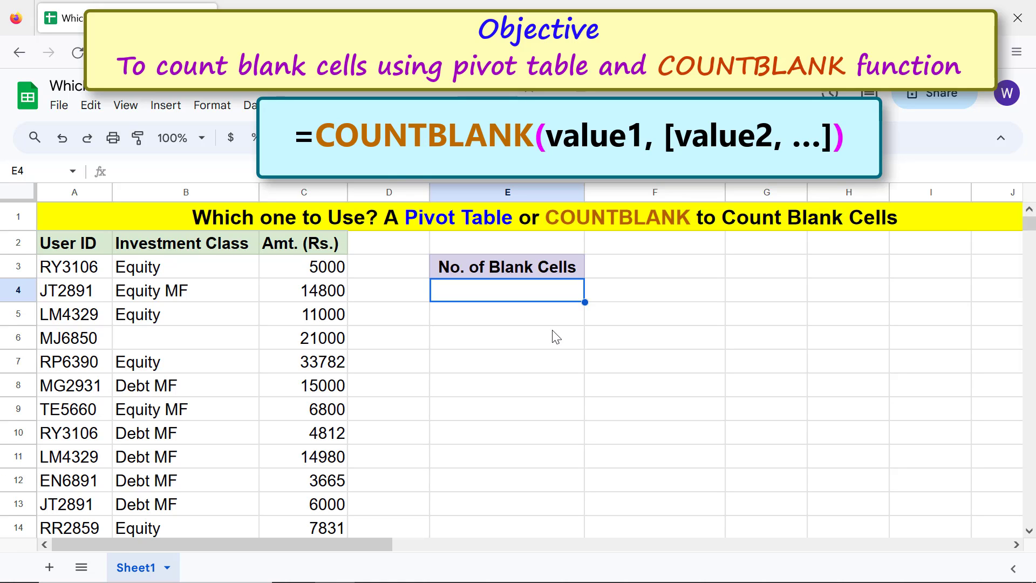
{"action": "type", "text": "=c"}
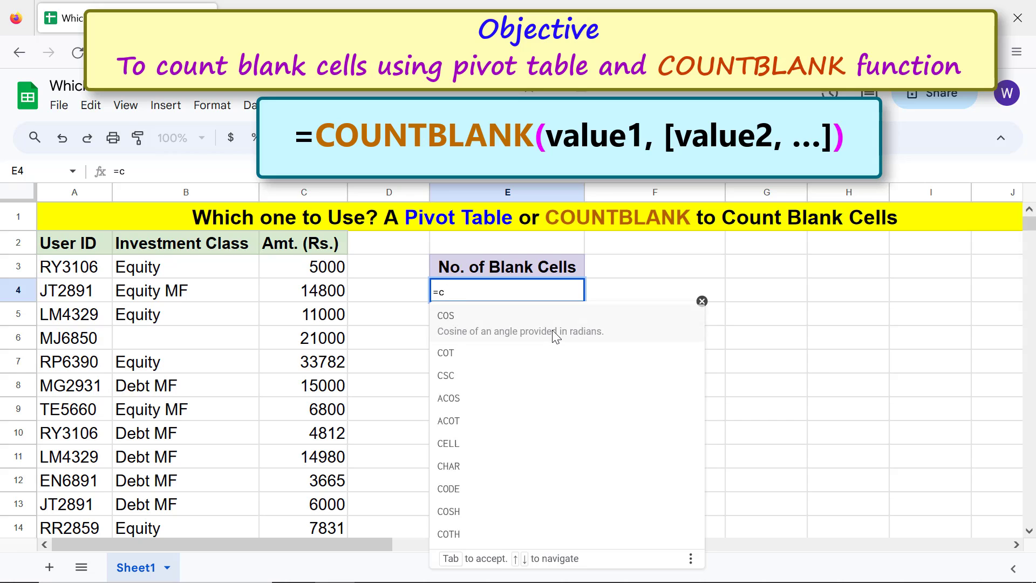
{"action": "type", "text": "oun"}
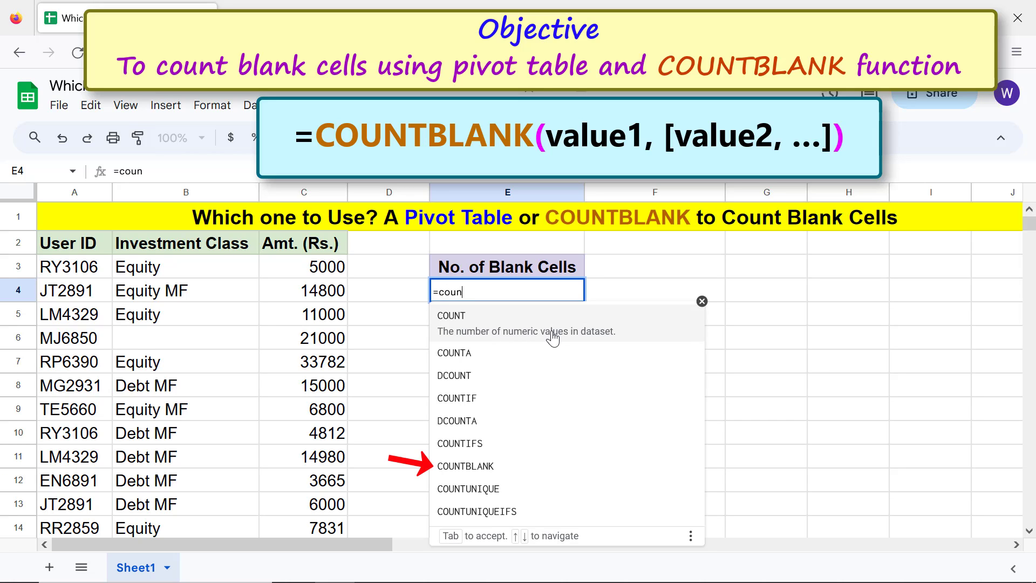
{"action": "left_click", "coordinate": [531, 467]}
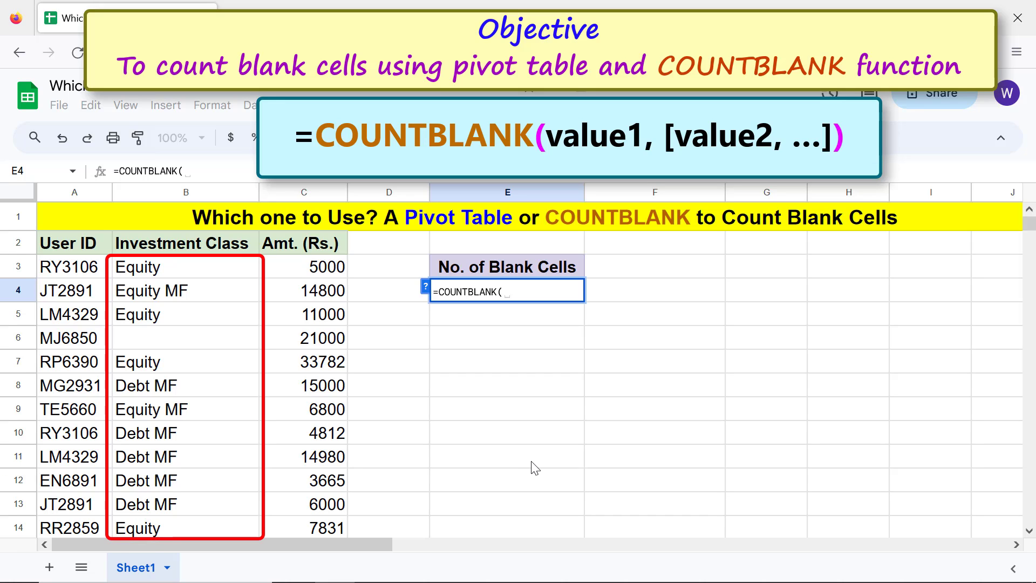
{"action": "left_click", "coordinate": [232, 272]}
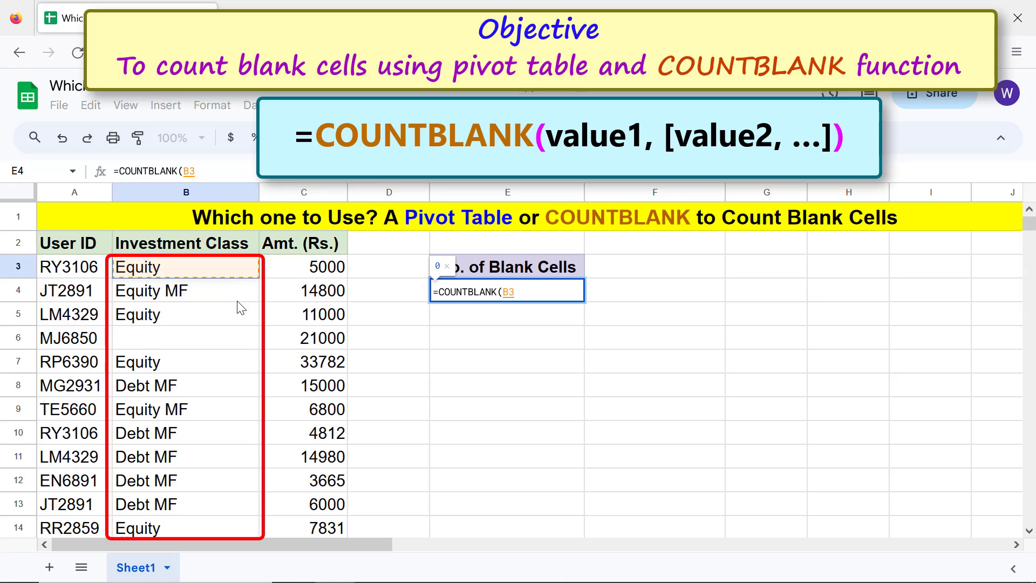
{"action": "scroll", "coordinate": [240, 308], "scroll_direction": "down", "scroll_amount": 5}
{"action": "left_click", "coordinate": [211, 452], "text": "shift"}
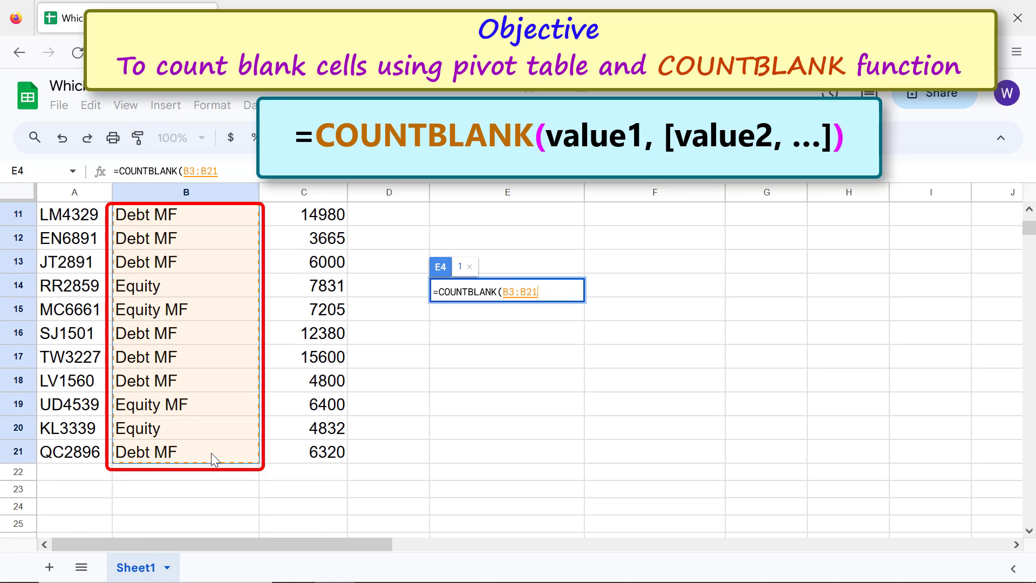
{"action": "scroll", "coordinate": [281, 442], "scroll_direction": "up", "scroll_amount": 5}
{"action": "key", "text": "Return"}
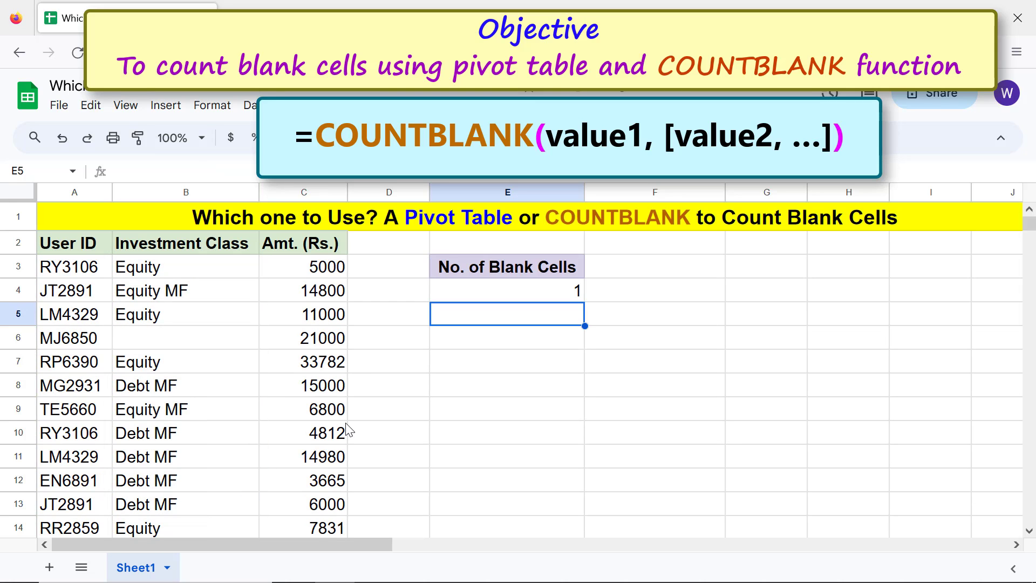